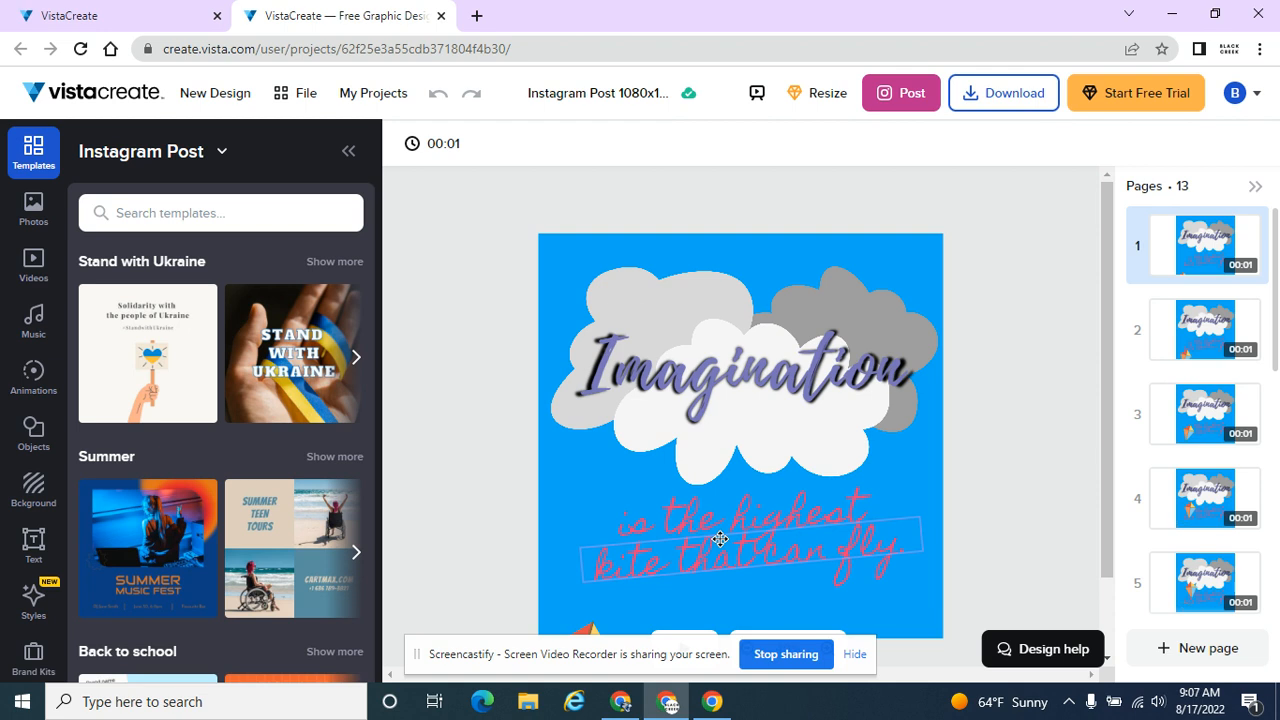
- Look through the ready-made style options for the Instagram post, covering the color palettes, font pairings and combined styles
{"action": "left_click", "coordinate": [33, 600]}
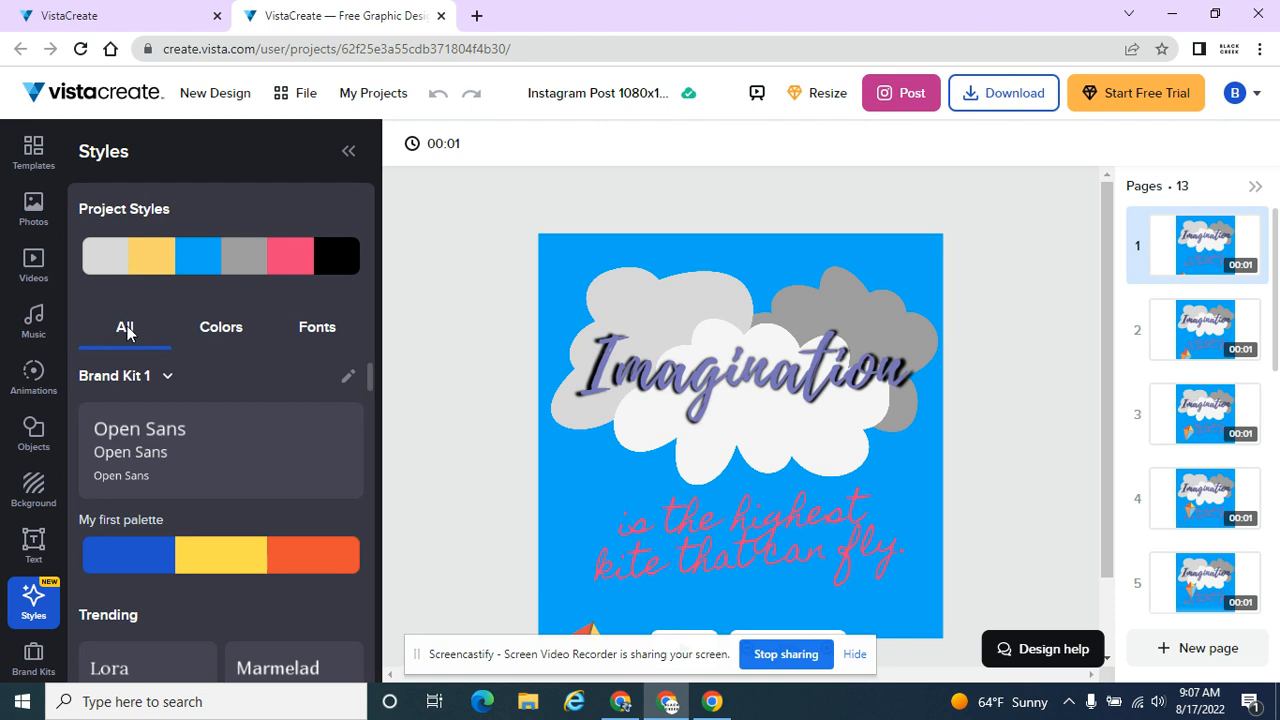
{"action": "left_click", "coordinate": [210, 336]}
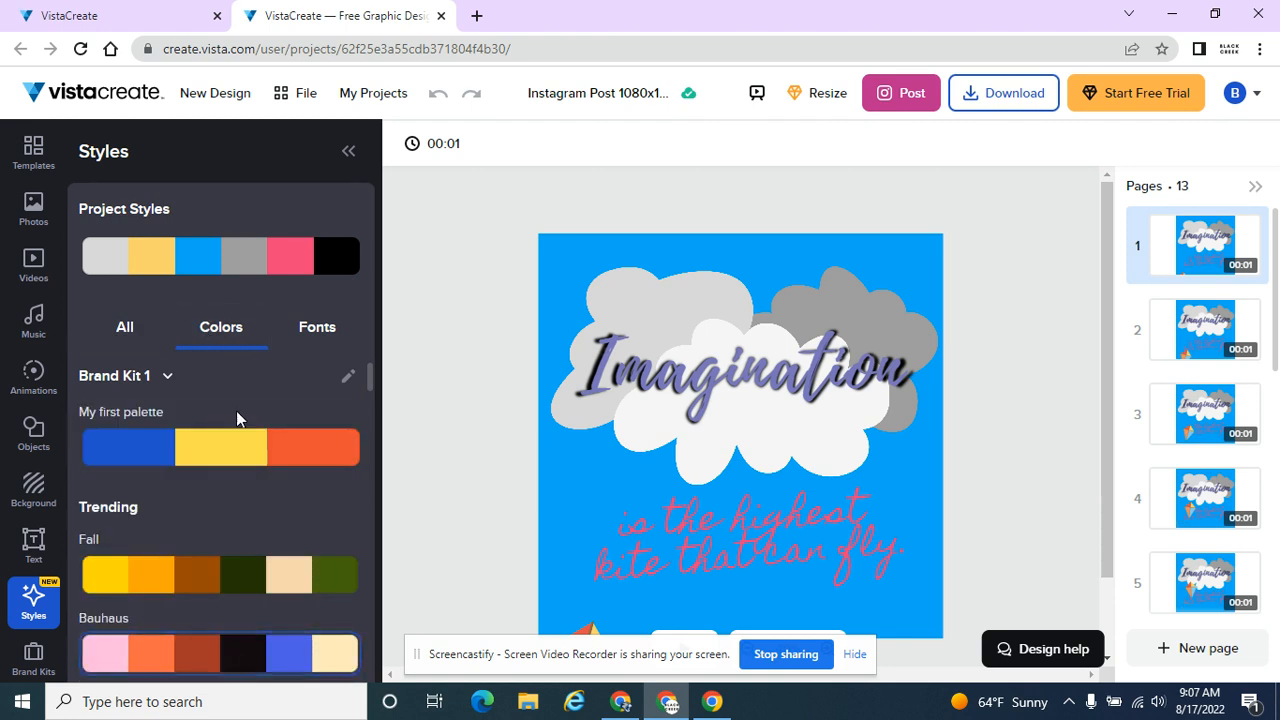
{"action": "scroll", "coordinate": [210, 443], "scroll_direction": "down", "scroll_amount": 1}
{"action": "scroll", "coordinate": [210, 443], "scroll_direction": "down", "scroll_amount": 5}
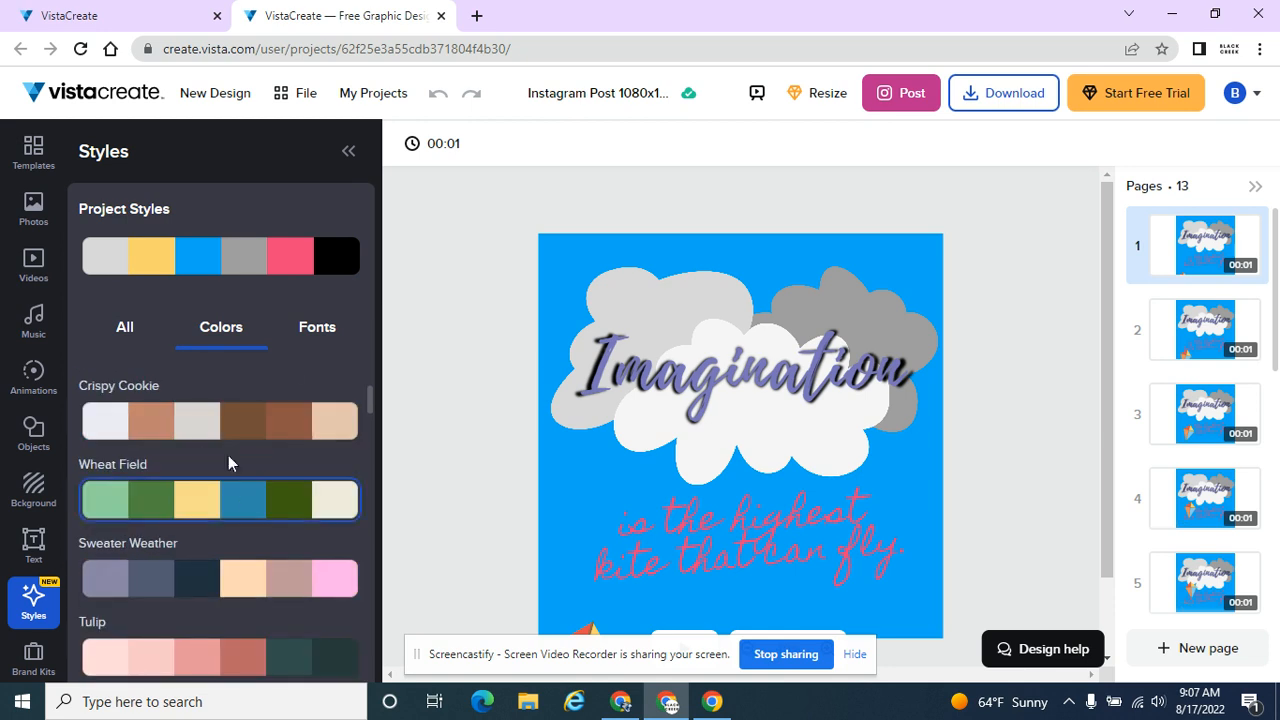
{"action": "left_click", "coordinate": [308, 336]}
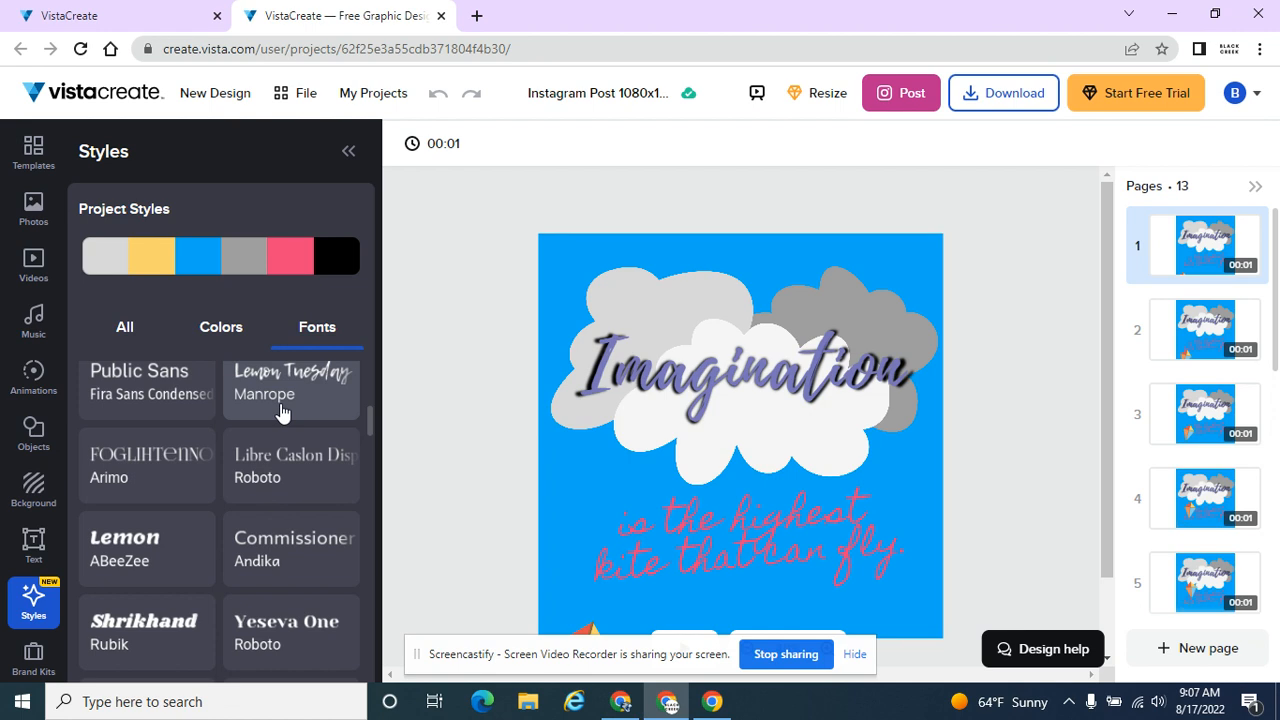
{"action": "scroll", "coordinate": [271, 457], "scroll_direction": "up", "scroll_amount": 5}
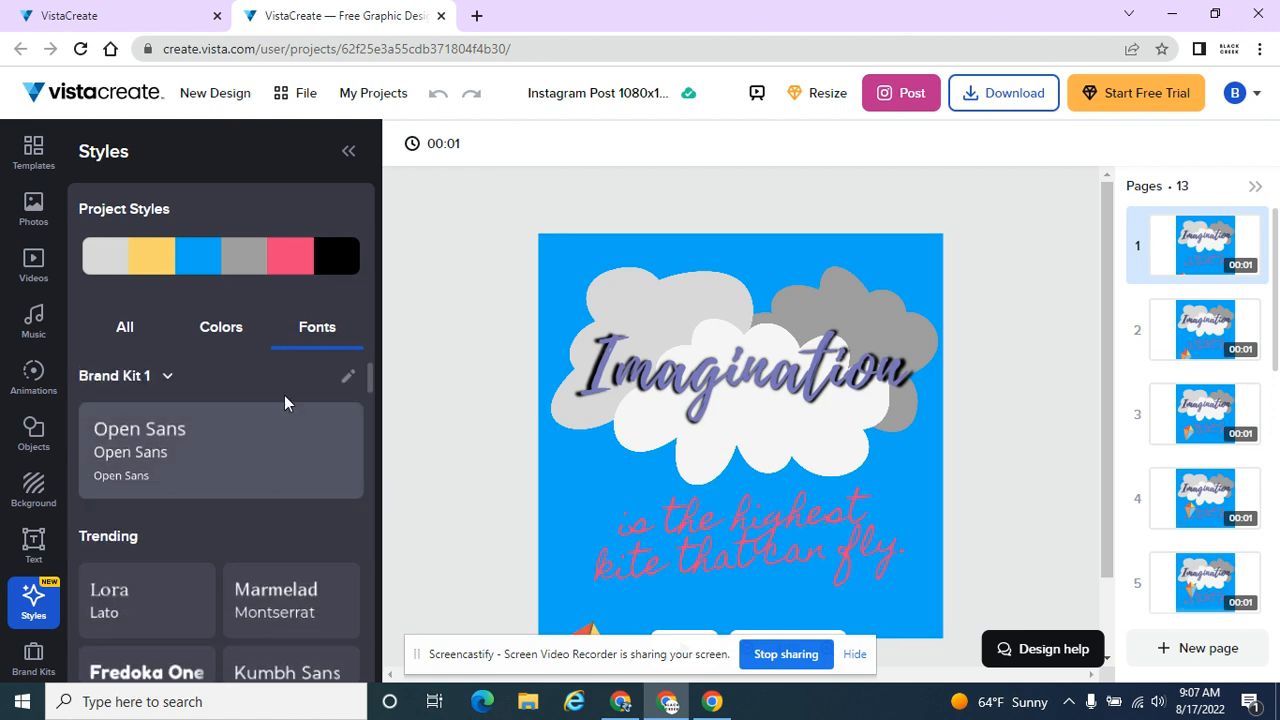
{"action": "left_click", "coordinate": [131, 334]}
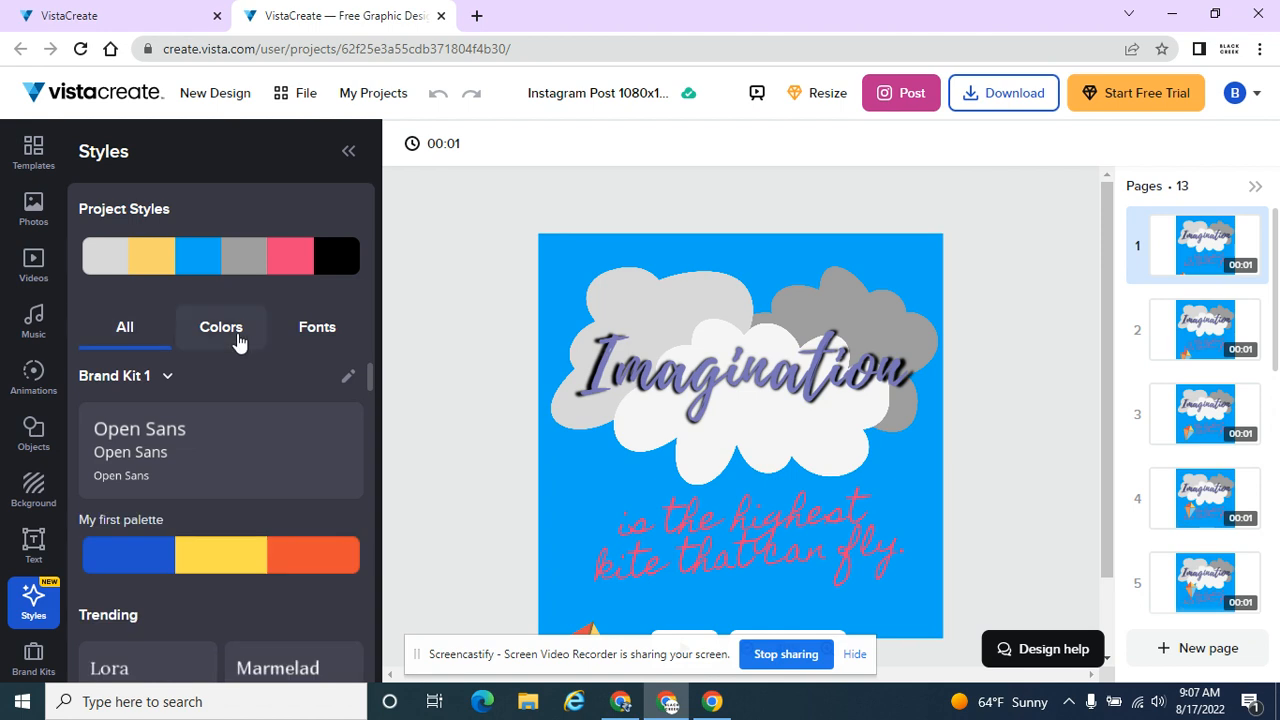
- Apply the Gothem color palette to page 1 and shuffle its colors once
{"action": "left_click", "coordinate": [222, 330]}
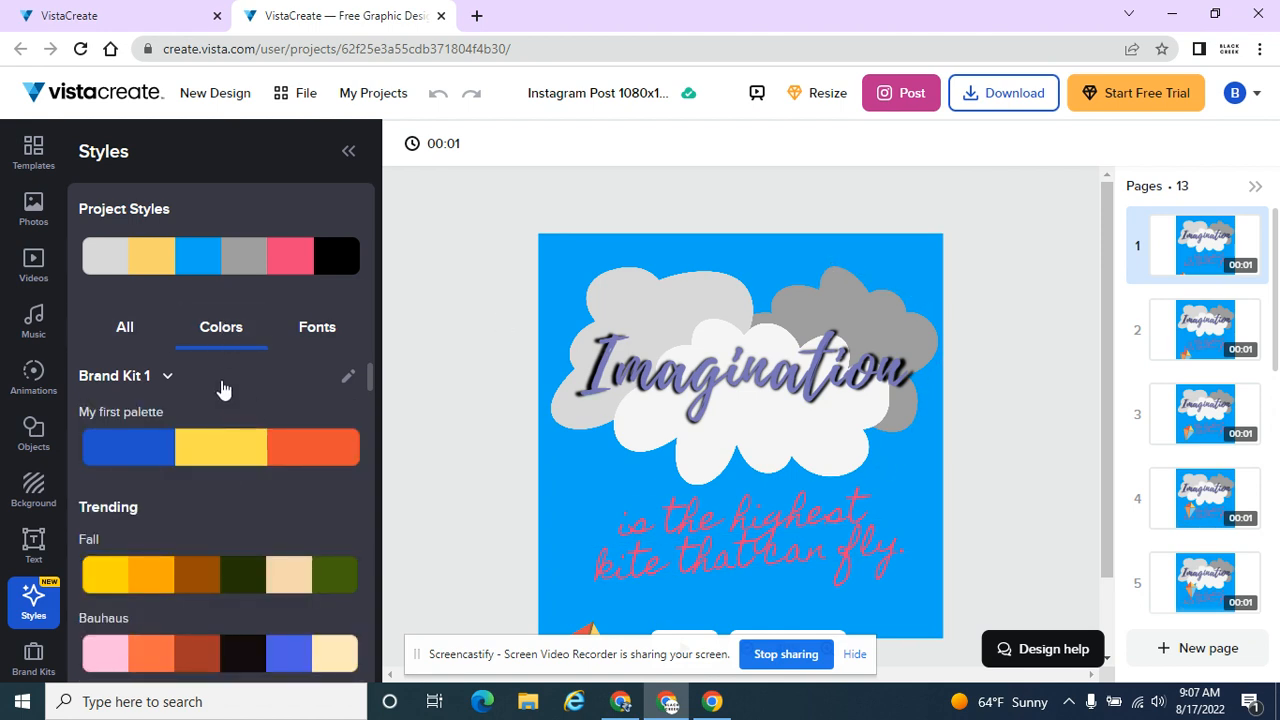
{"action": "scroll", "coordinate": [222, 385], "scroll_direction": "down", "scroll_amount": 2}
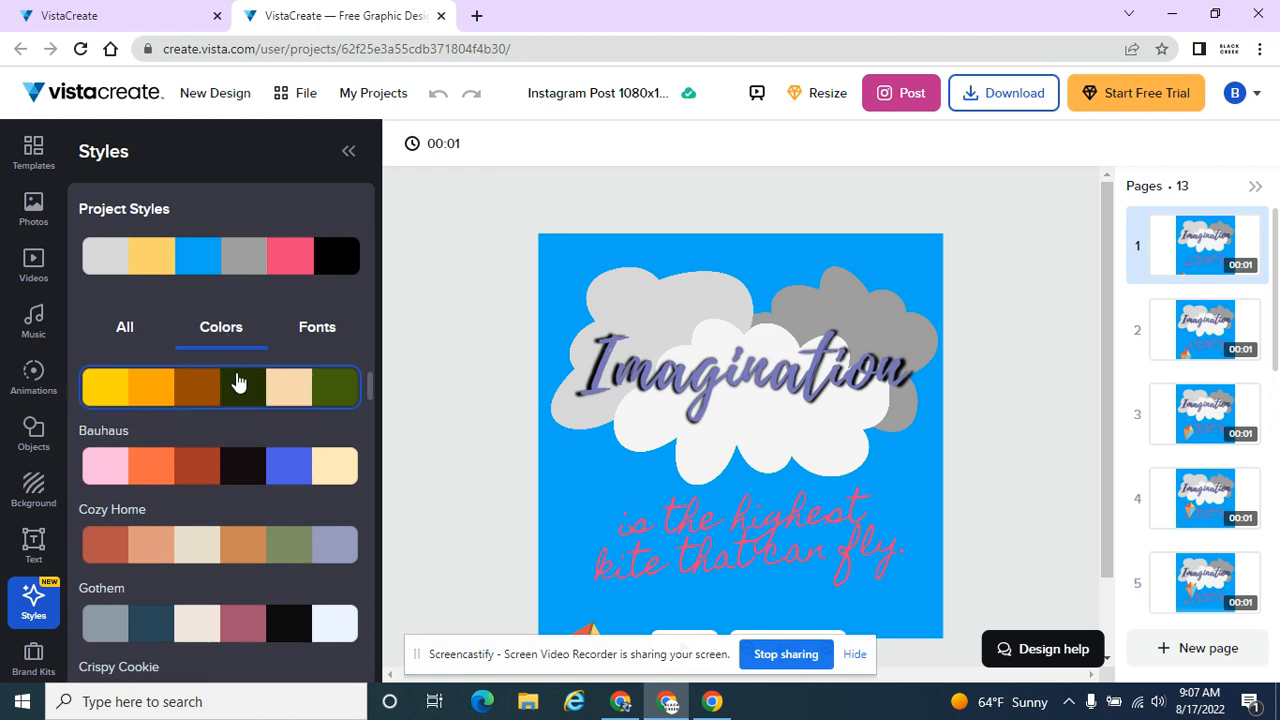
{"action": "scroll", "coordinate": [237, 400], "scroll_direction": "down", "scroll_amount": 1}
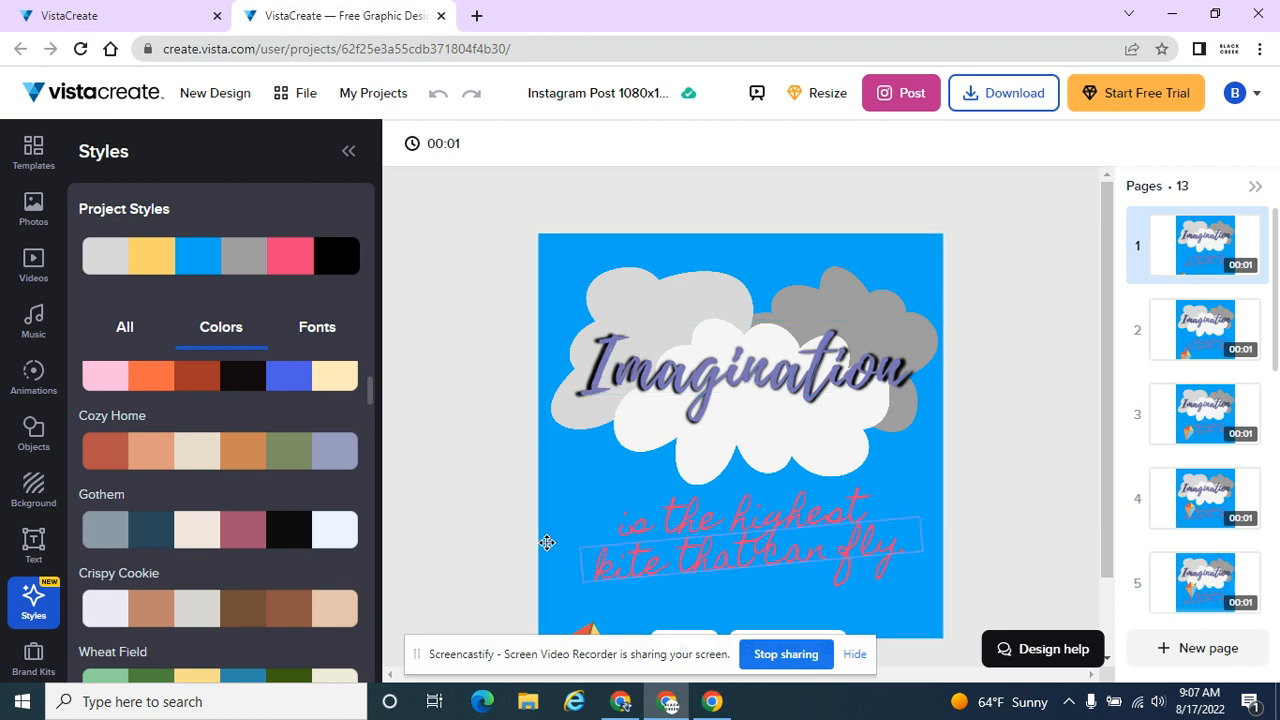
{"action": "left_click", "coordinate": [262, 530]}
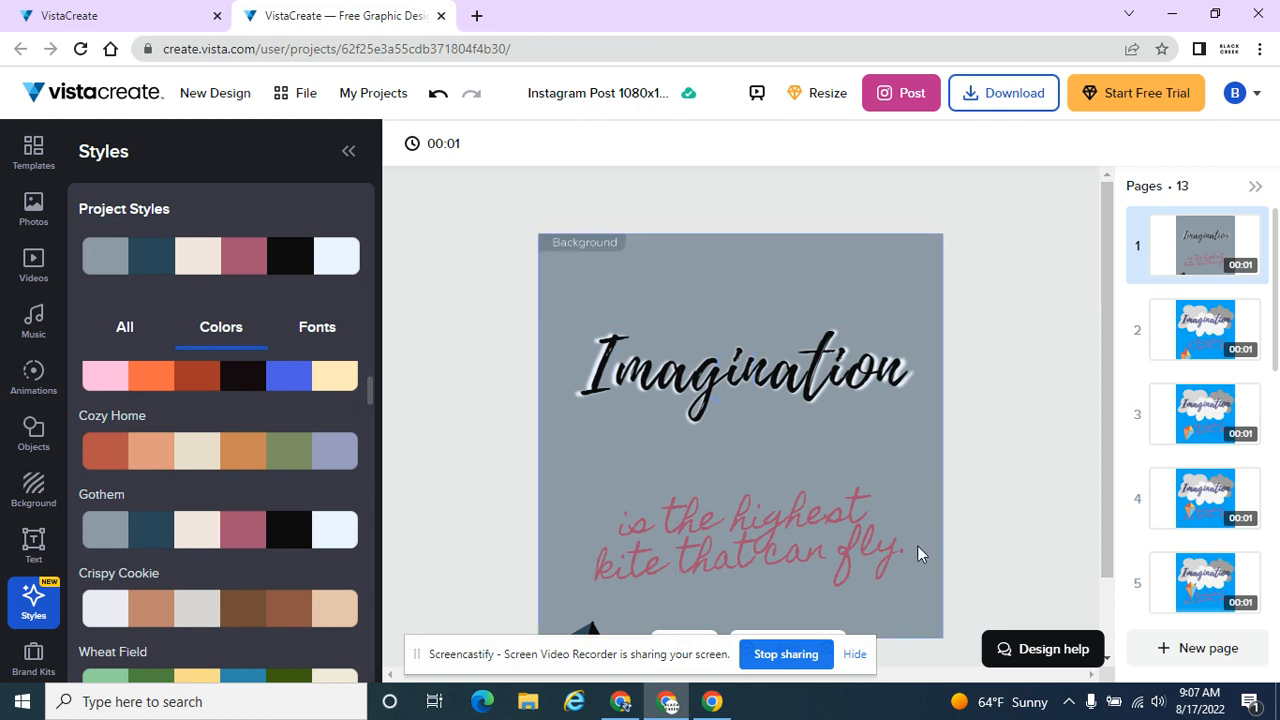
{"action": "mouse_move", "coordinate": [271, 533]}
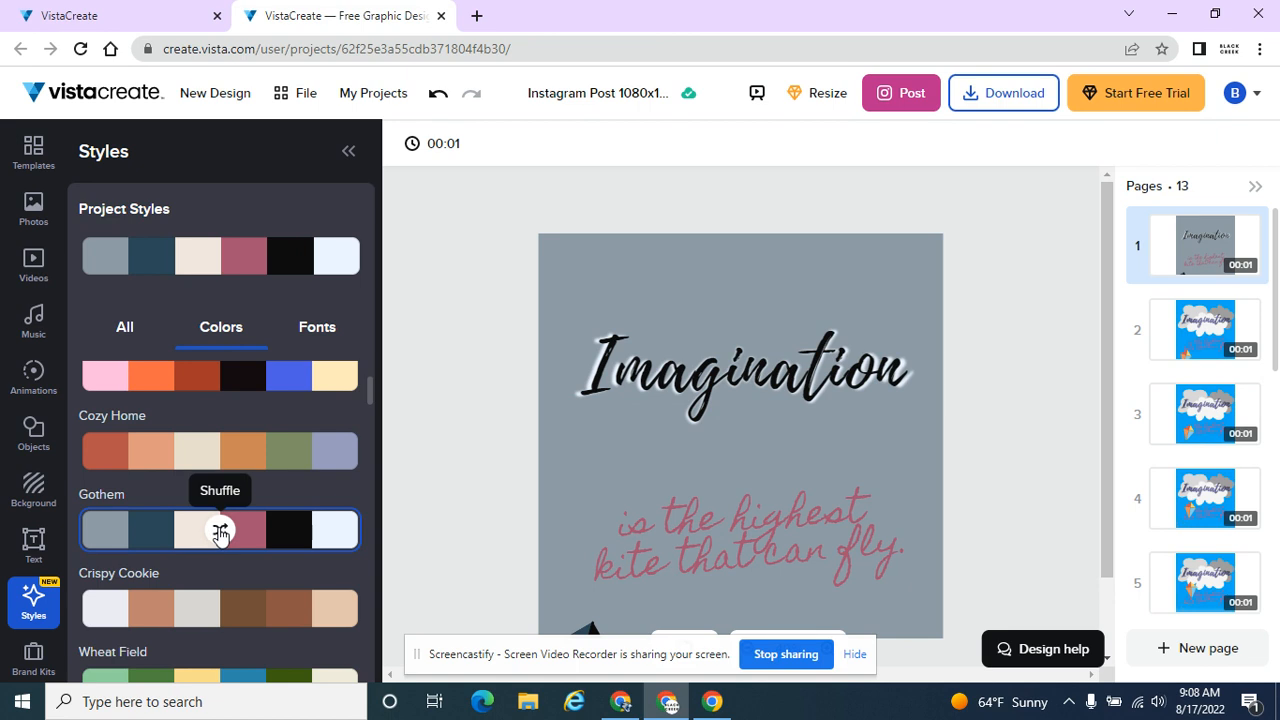
{"action": "left_click", "coordinate": [220, 530]}
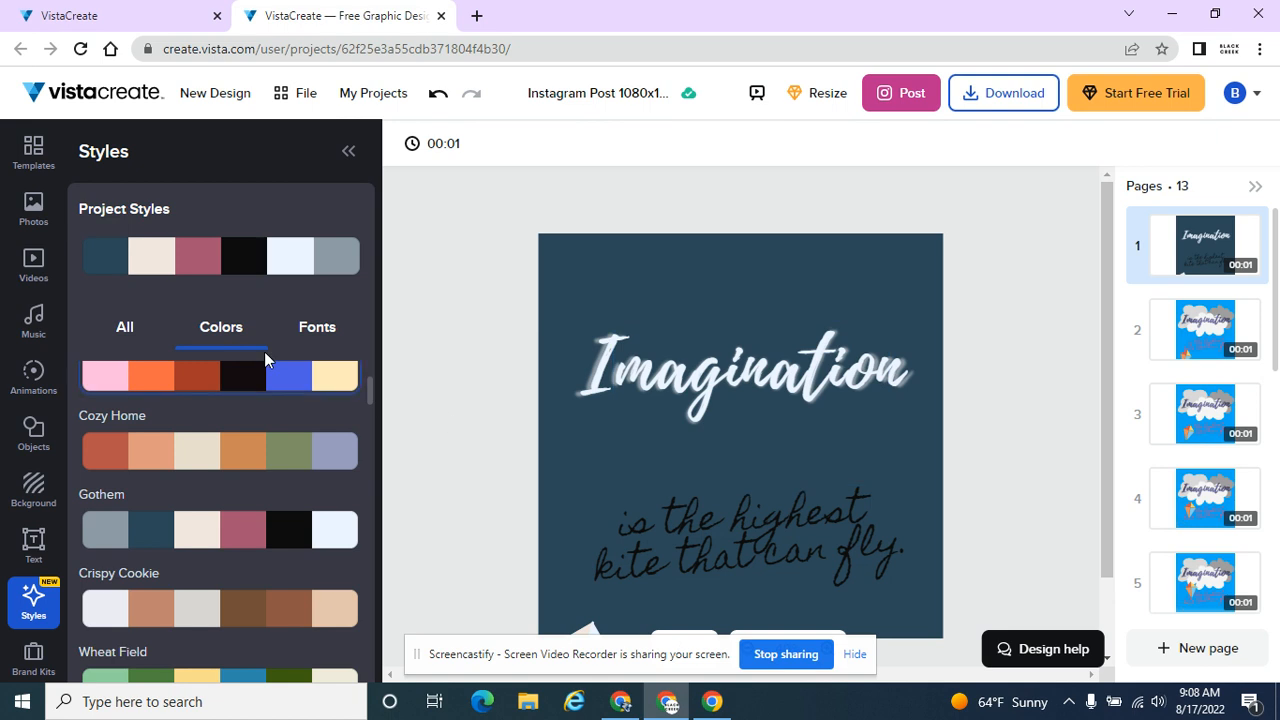
- Review the recolored page 1 and browse the rest of the trending color palettes
{"action": "scroll", "coordinate": [1037, 381], "scroll_direction": "down", "scroll_amount": 1}
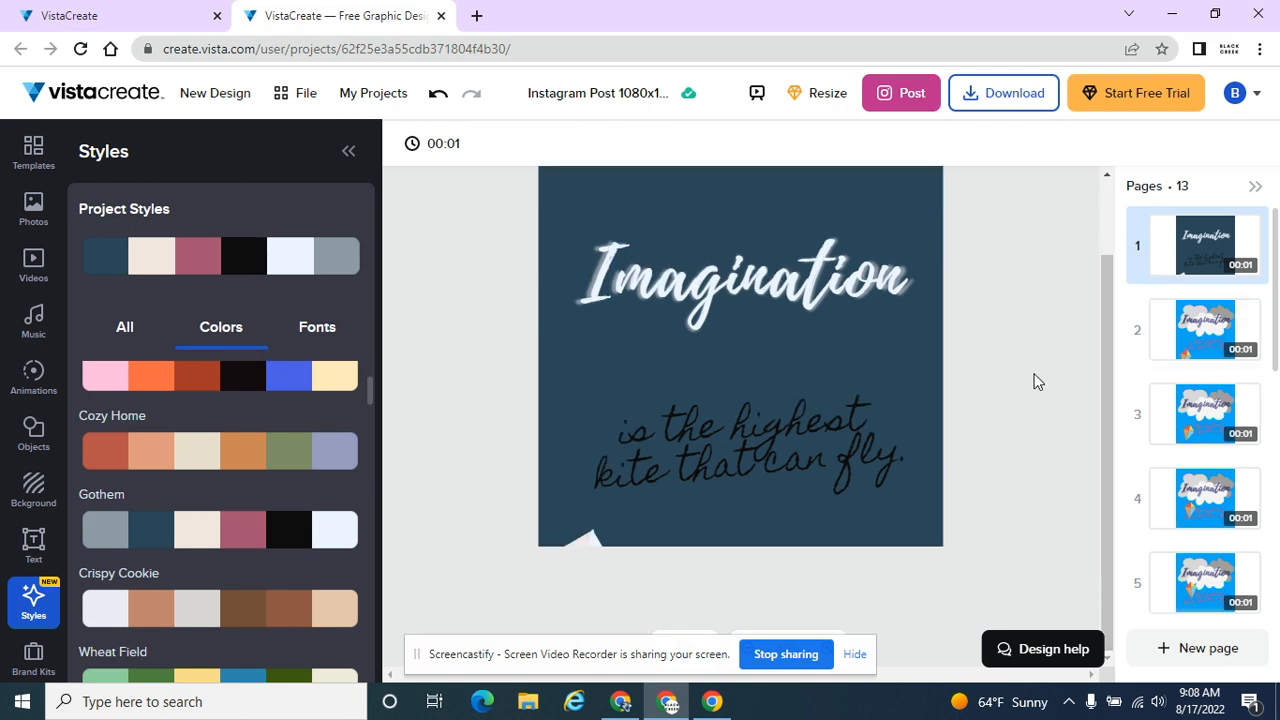
{"action": "scroll", "coordinate": [1037, 381], "scroll_direction": "up", "scroll_amount": 1}
{"action": "scroll", "coordinate": [1037, 385], "scroll_direction": "down", "scroll_amount": 1}
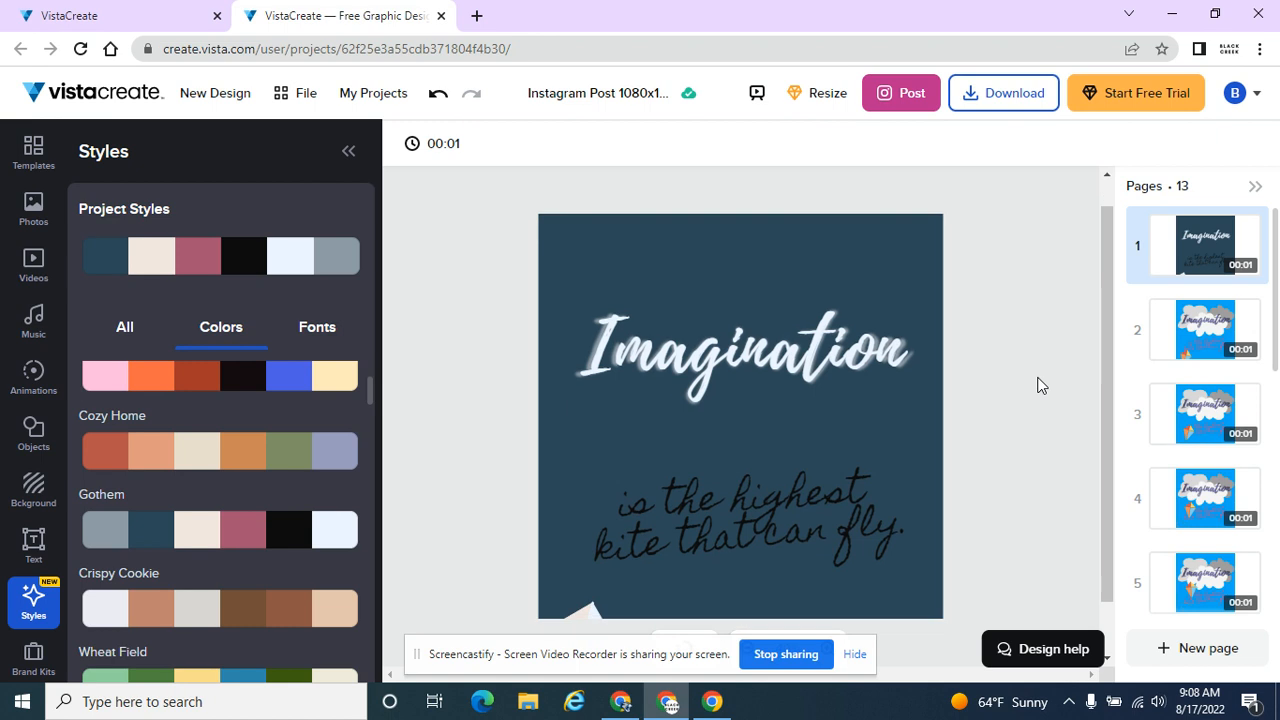
{"action": "scroll", "coordinate": [209, 505], "scroll_direction": "down", "scroll_amount": 2}
{"action": "scroll", "coordinate": [210, 503], "scroll_direction": "down", "scroll_amount": 10}
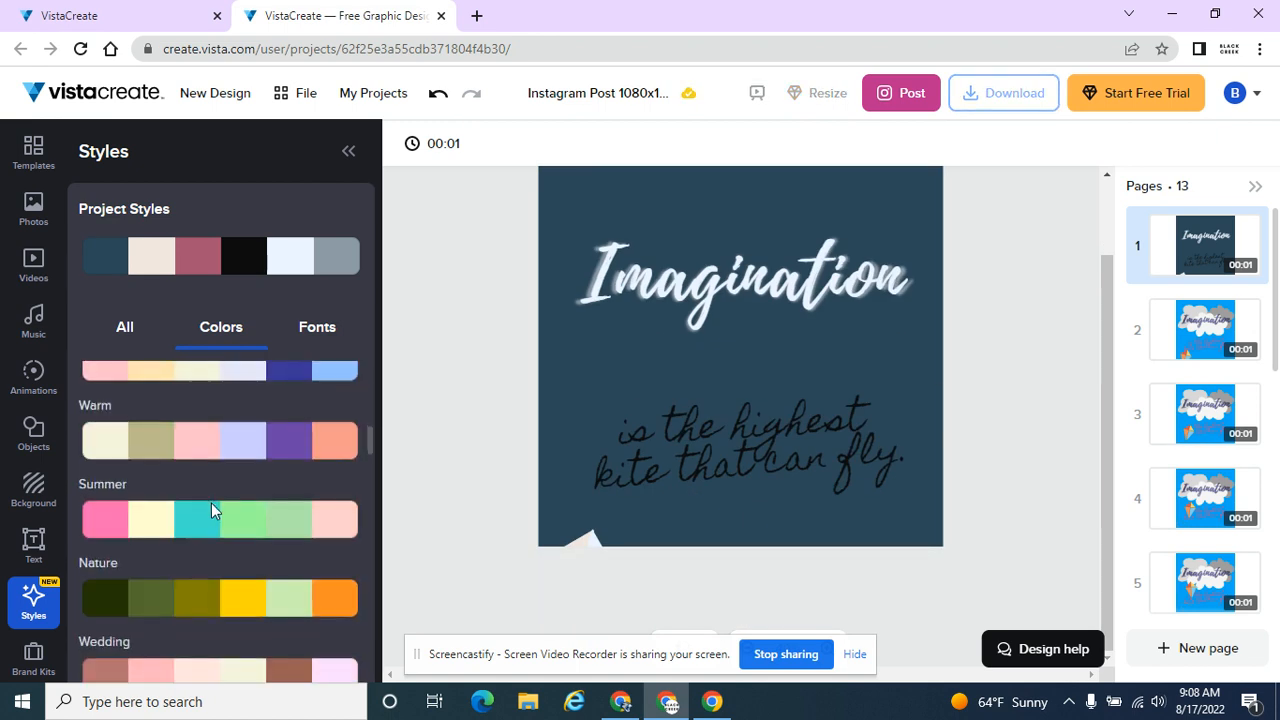
{"action": "scroll", "coordinate": [211, 497], "scroll_direction": "down", "scroll_amount": 10}
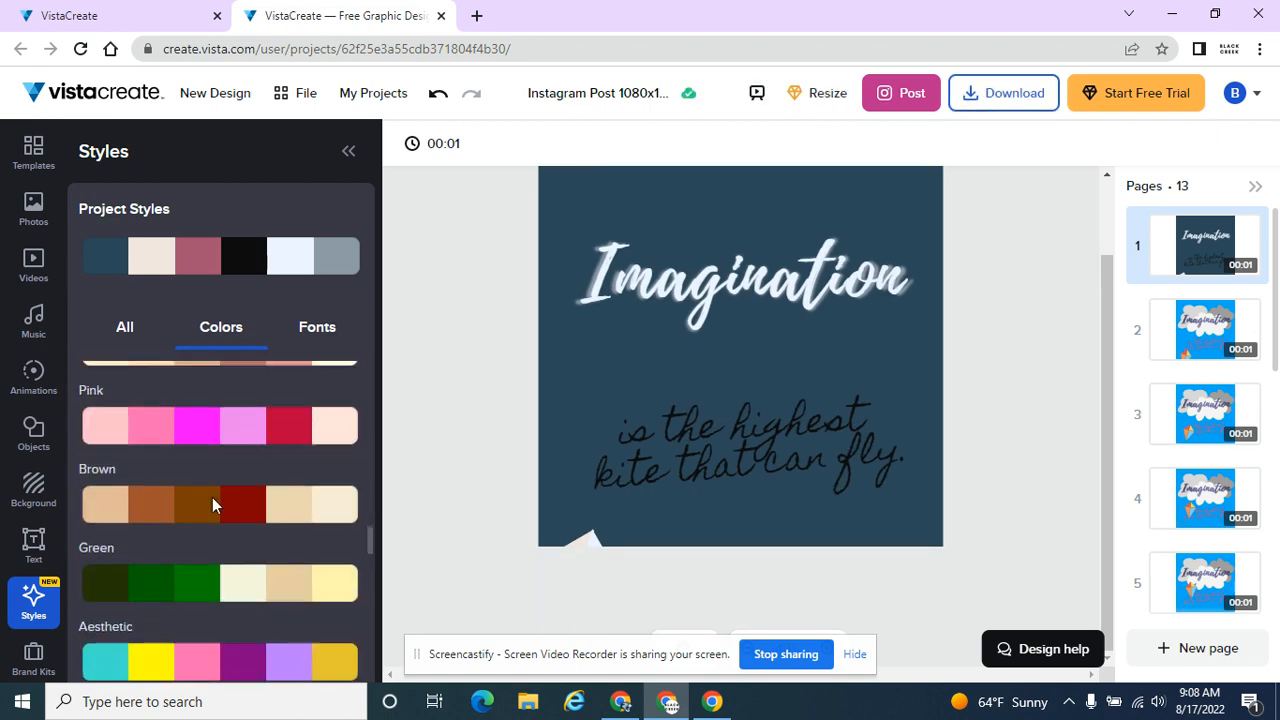
{"action": "scroll", "coordinate": [213, 505], "scroll_direction": "up", "scroll_amount": 10}
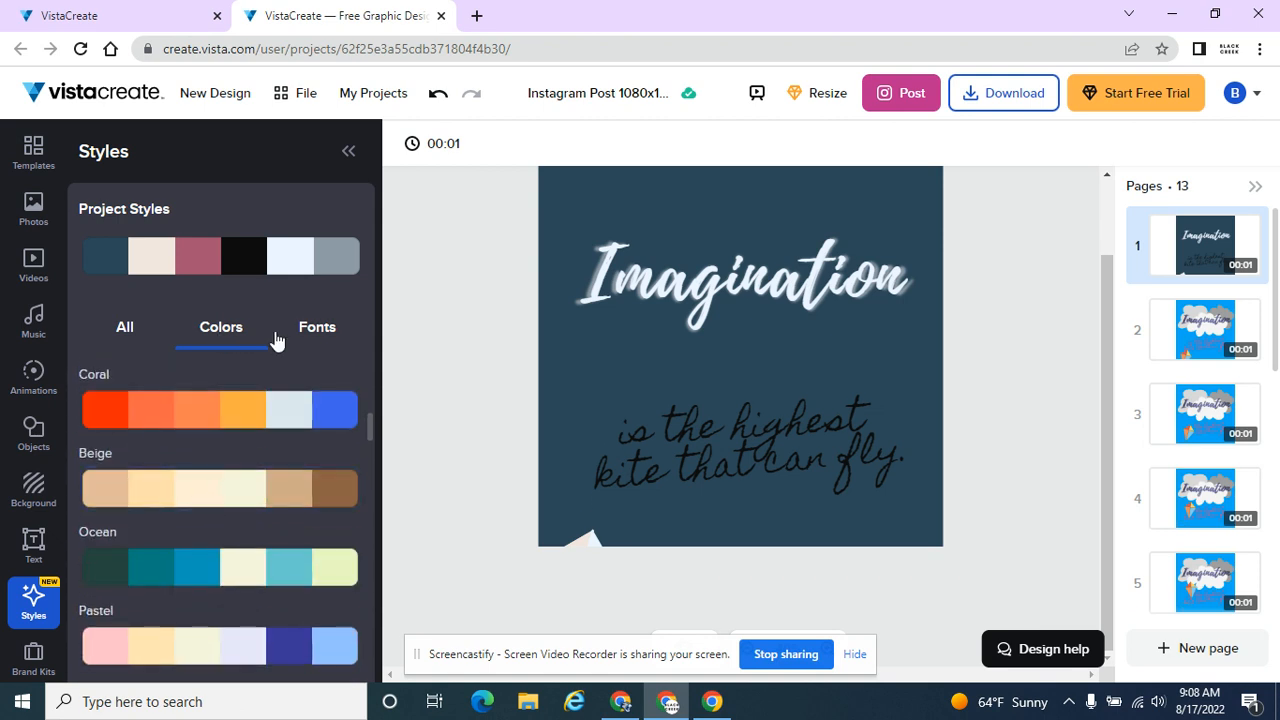
- Try the Rock Salt and Be Vietnam font pairing on page 1, and replace it with the Fredoka One handwritten pairing
{"action": "left_click", "coordinate": [311, 336]}
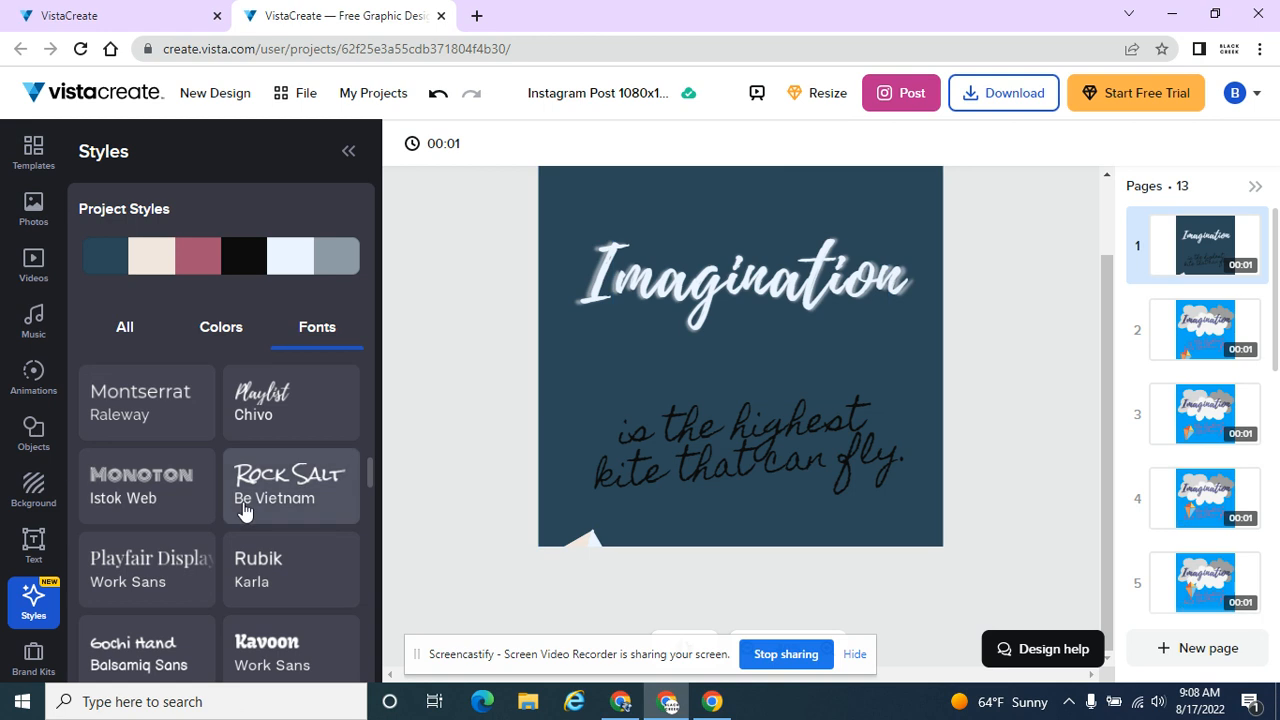
{"action": "left_click", "coordinate": [320, 517]}
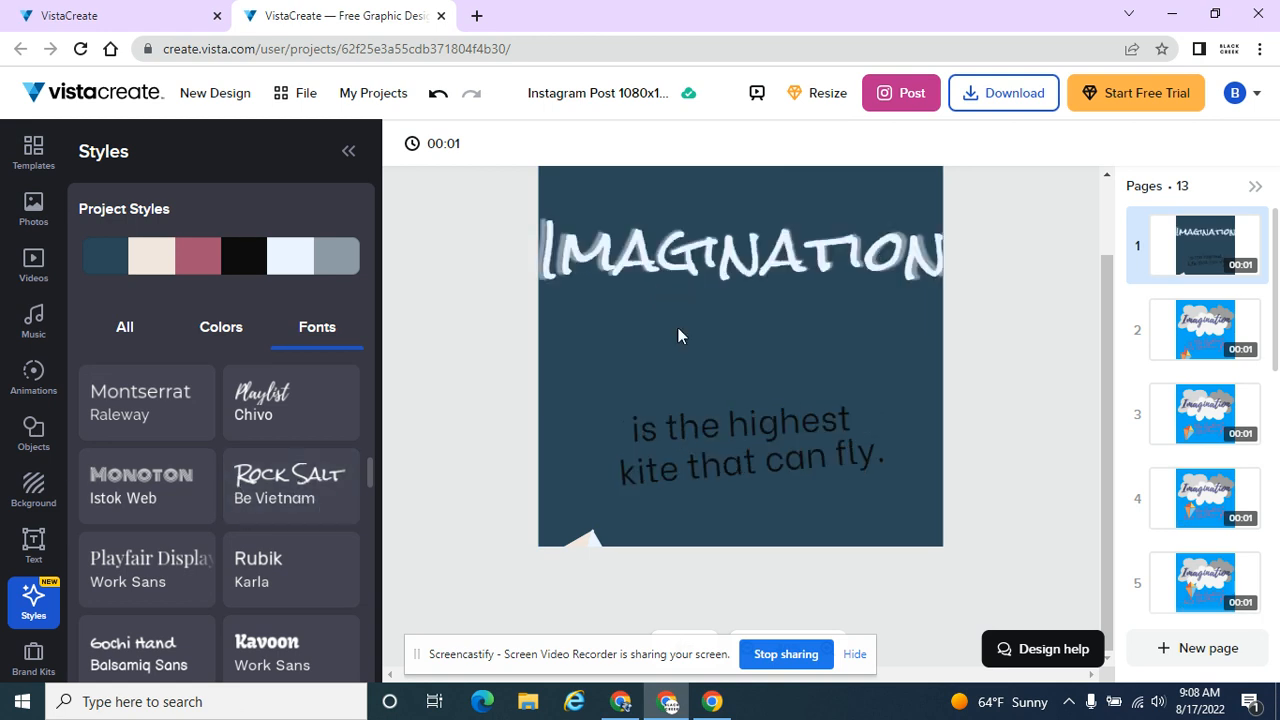
{"action": "scroll", "coordinate": [265, 483], "scroll_direction": "down", "scroll_amount": 2}
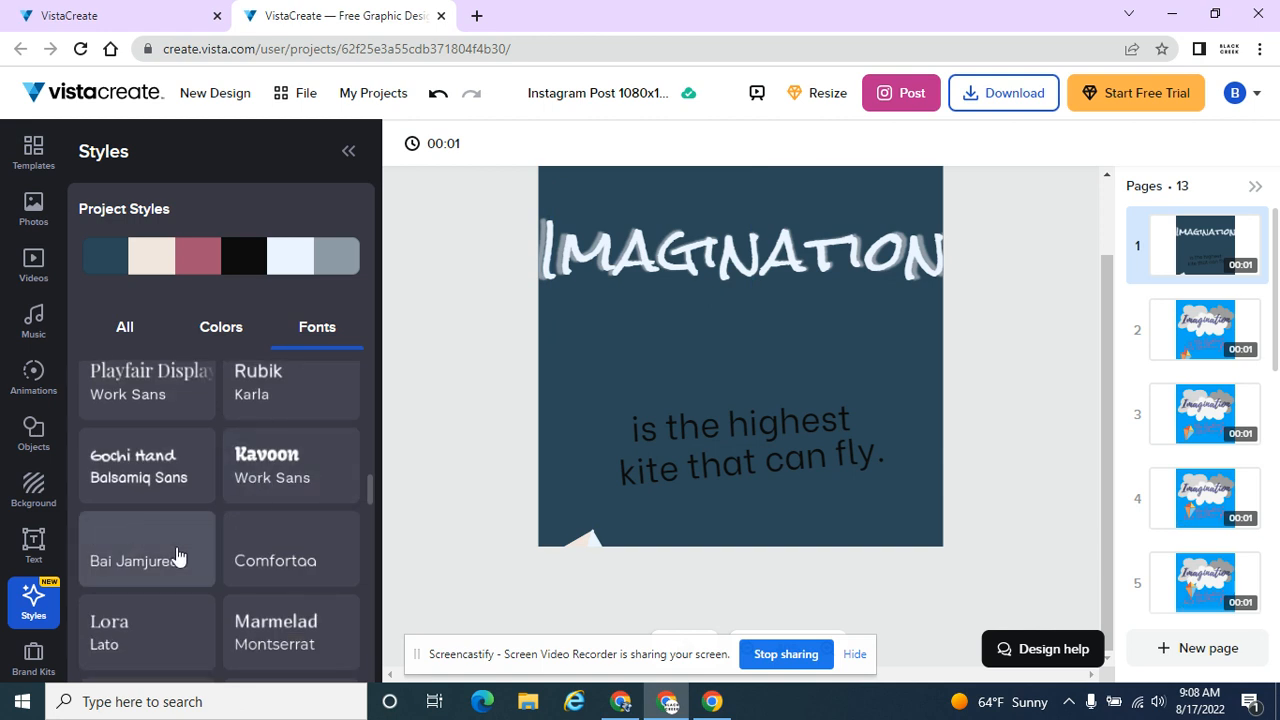
{"action": "scroll", "coordinate": [130, 557], "scroll_direction": "down", "scroll_amount": 2}
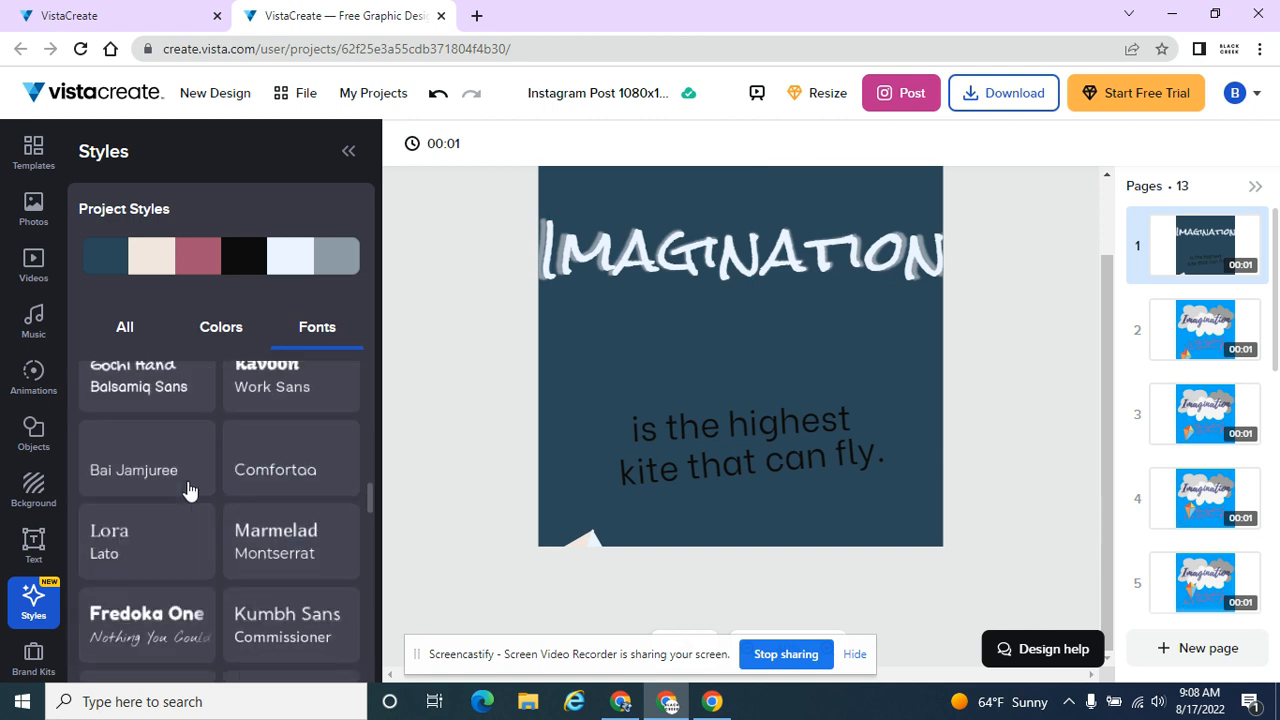
{"action": "left_click", "coordinate": [160, 640]}
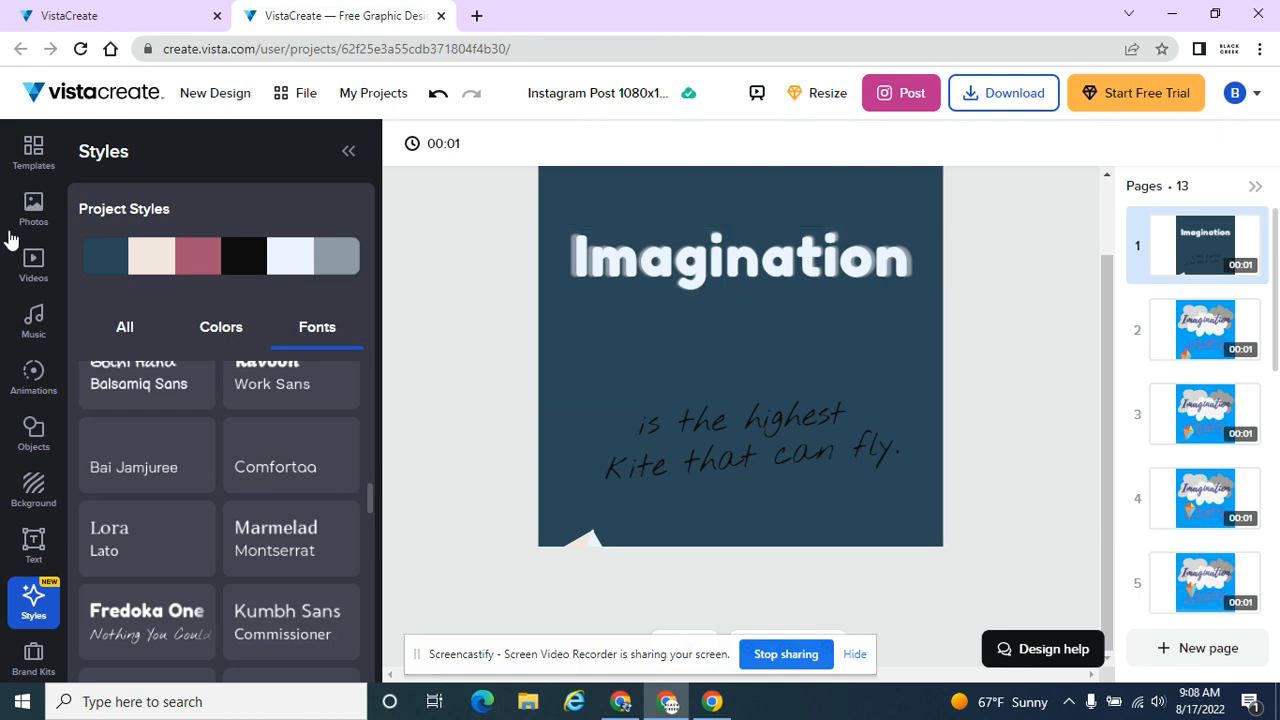
- Apply the combined Lemon and ABeeZee style to page 1 and shuffle its colors twice
{"action": "left_click", "coordinate": [135, 328]}
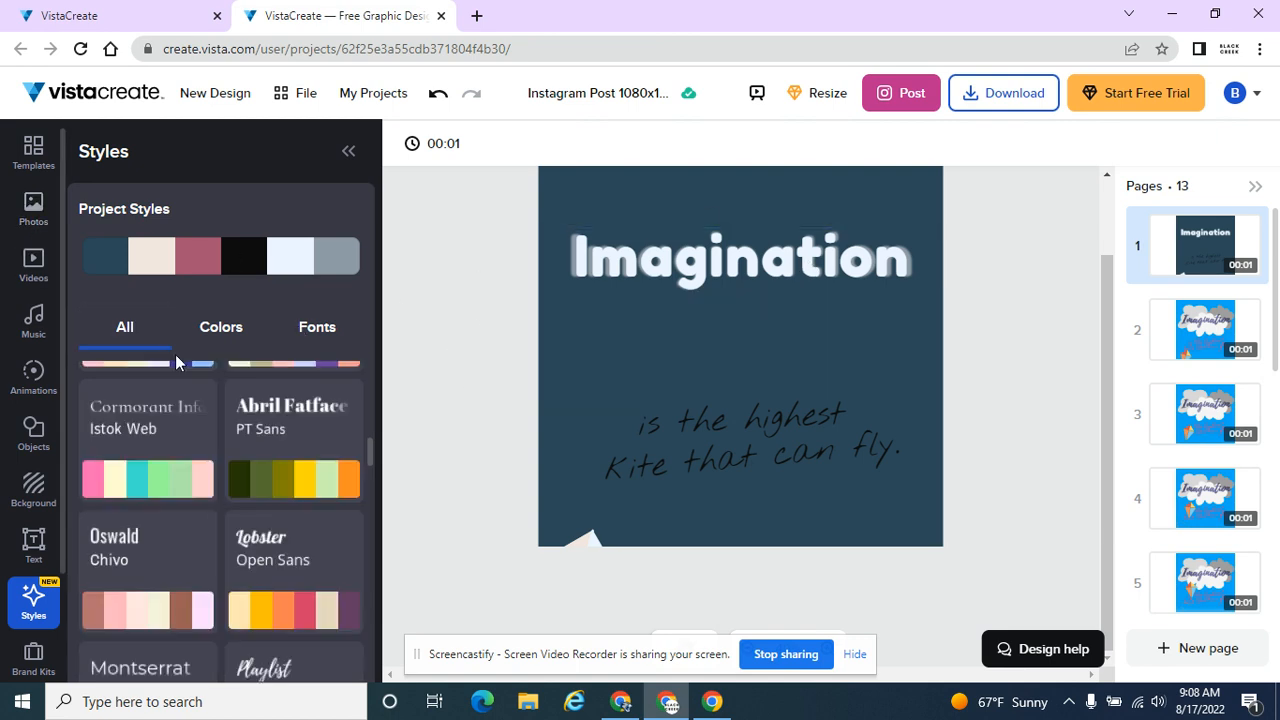
{"action": "scroll", "coordinate": [342, 540], "scroll_direction": "up", "scroll_amount": 3}
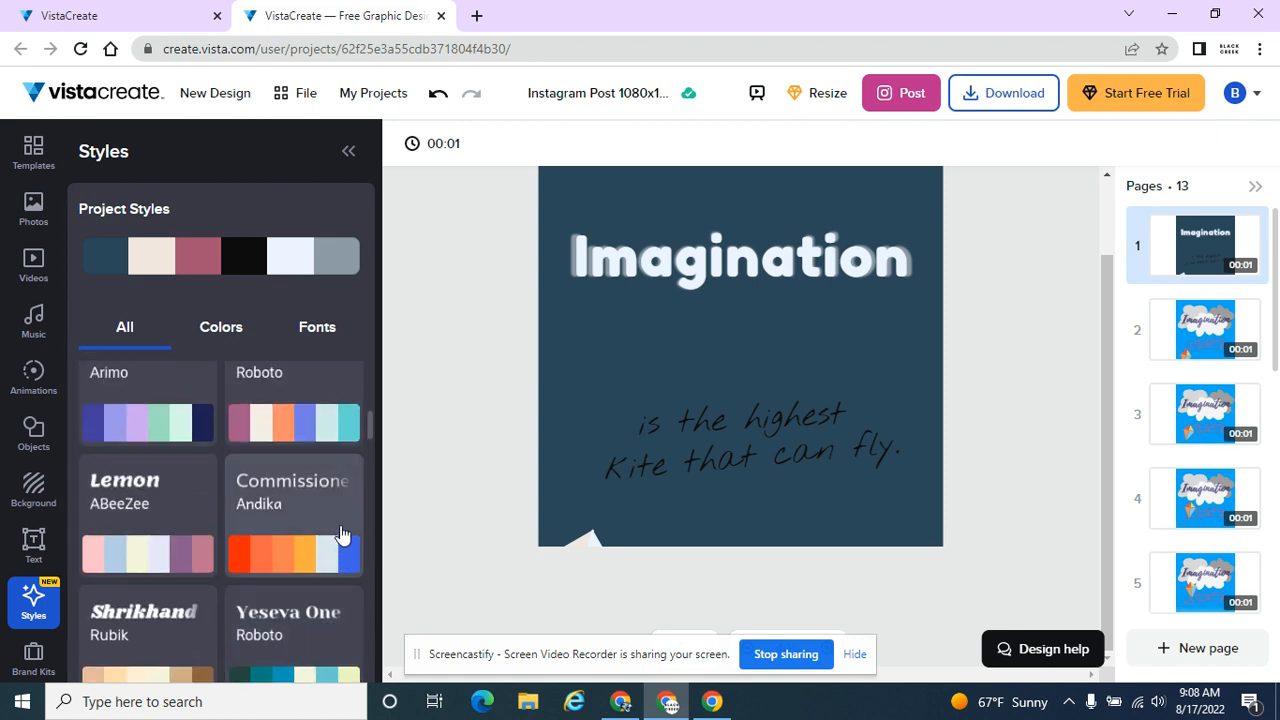
{"action": "left_click", "coordinate": [172, 545]}
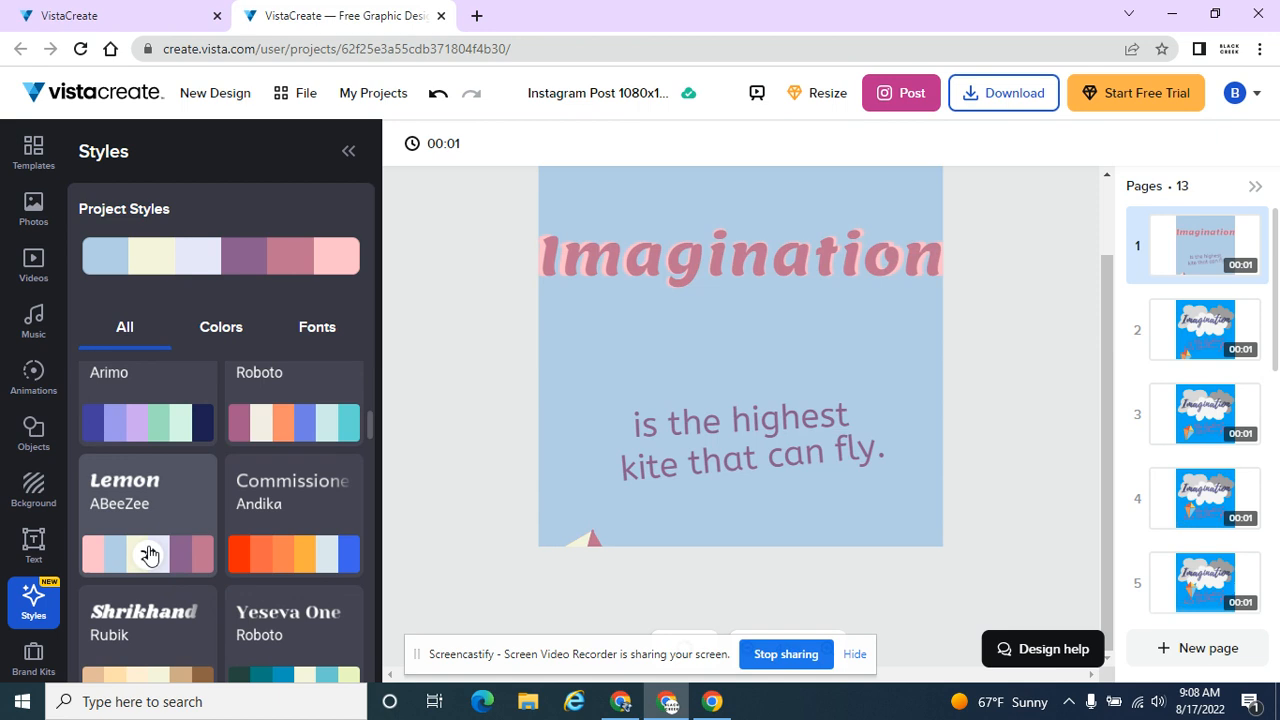
{"action": "left_click", "coordinate": [148, 555]}
{"action": "left_click", "coordinate": [149, 557]}
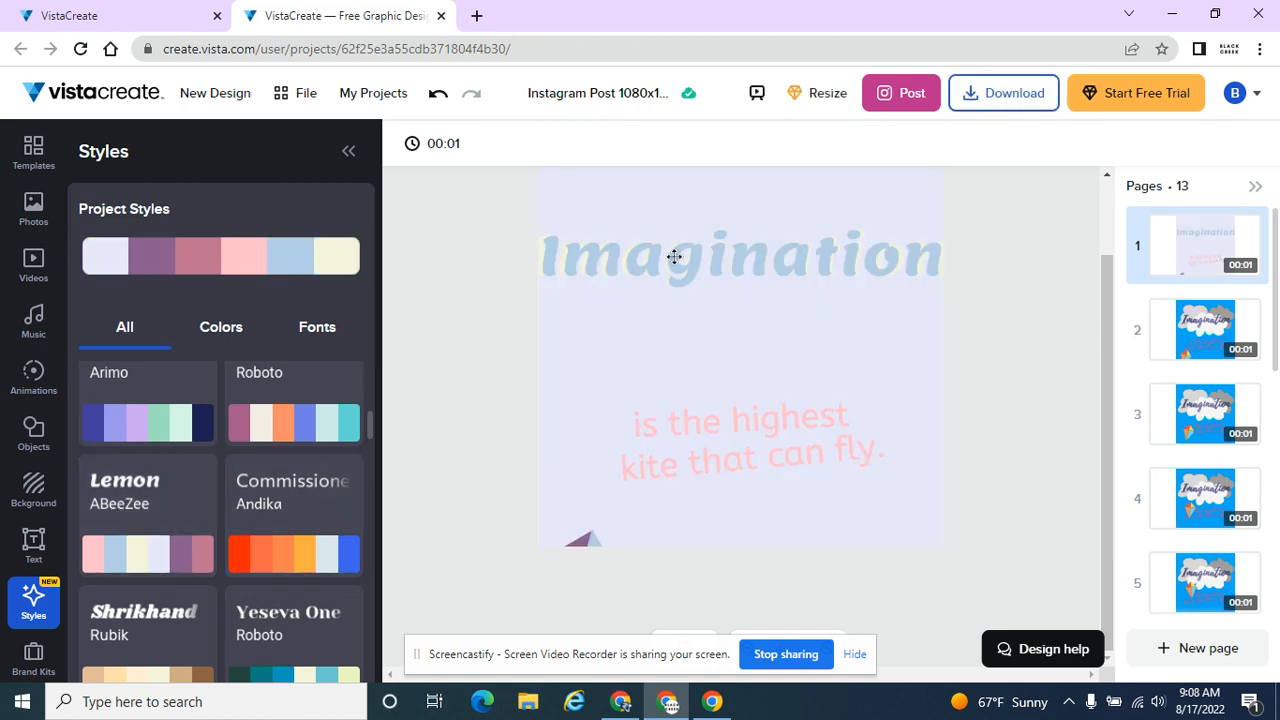
- Apply the combined Yeseva One and Roboto style to page 1 and shuffle its colors four times, ending on a medium blue background
{"action": "scroll", "coordinate": [315, 541], "scroll_direction": "down", "scroll_amount": 3}
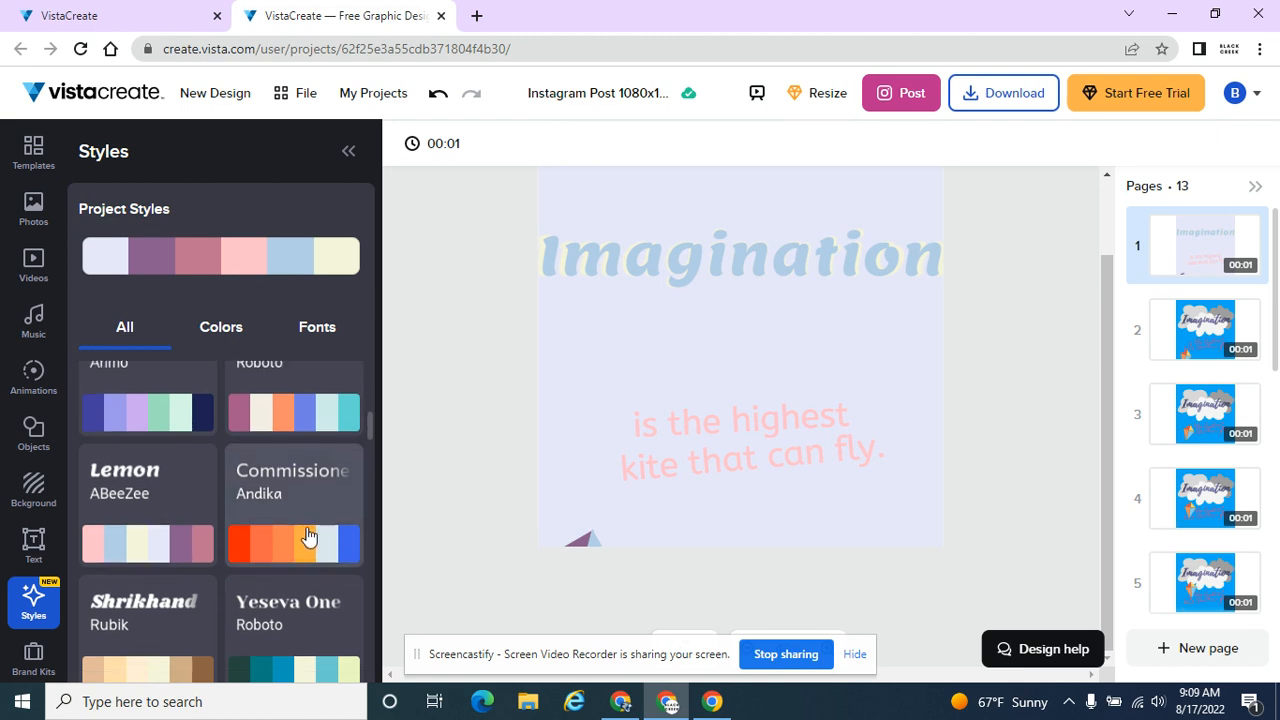
{"action": "scroll", "coordinate": [317, 540], "scroll_direction": "up", "scroll_amount": 2}
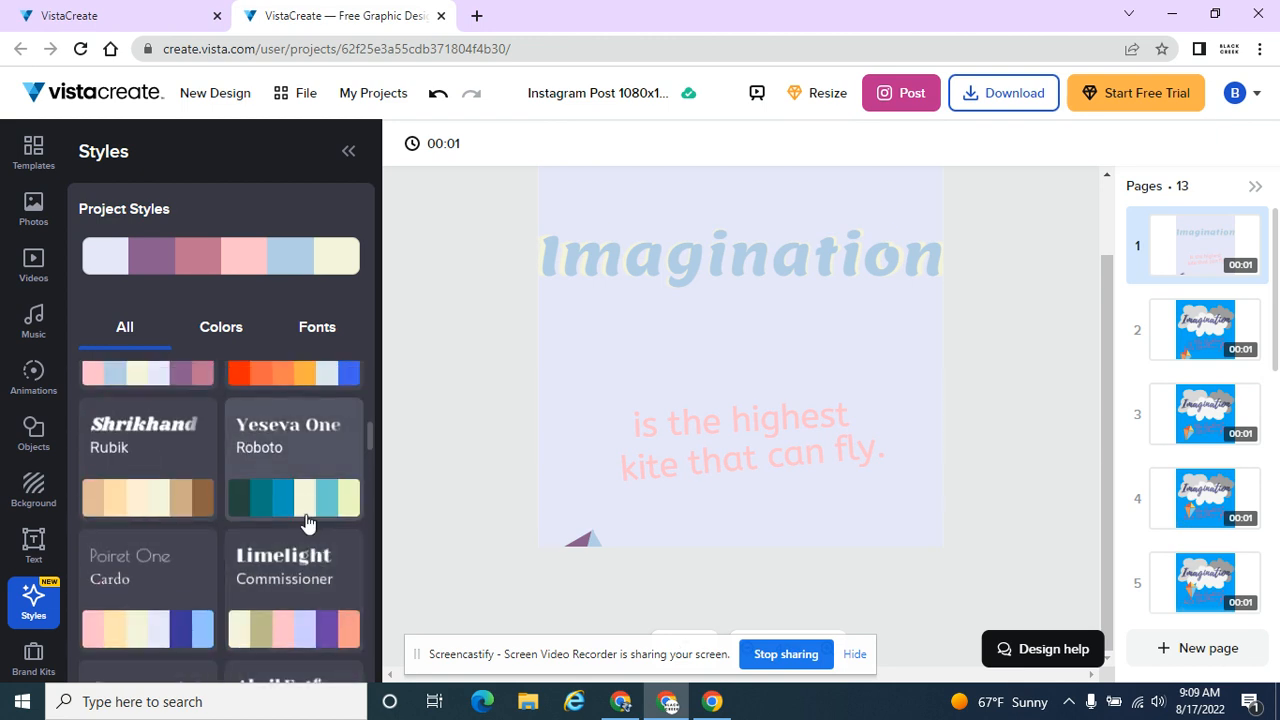
{"action": "left_click", "coordinate": [297, 496]}
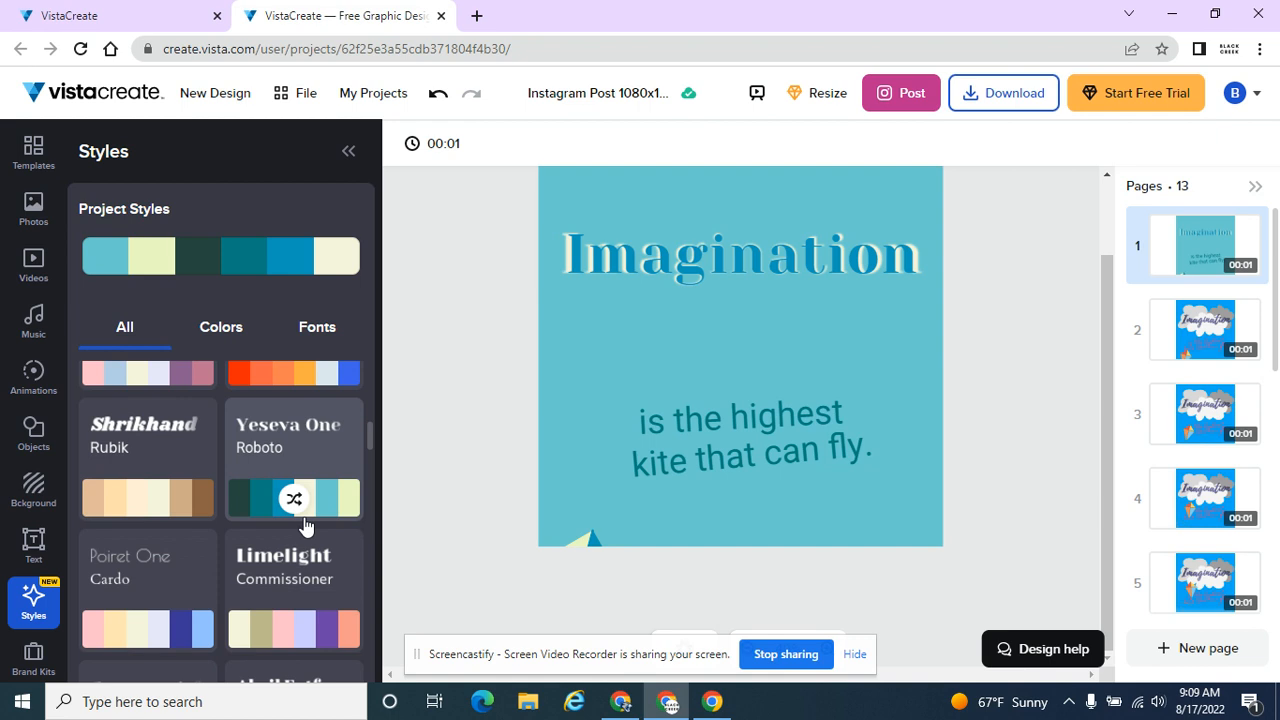
{"action": "left_click", "coordinate": [294, 498]}
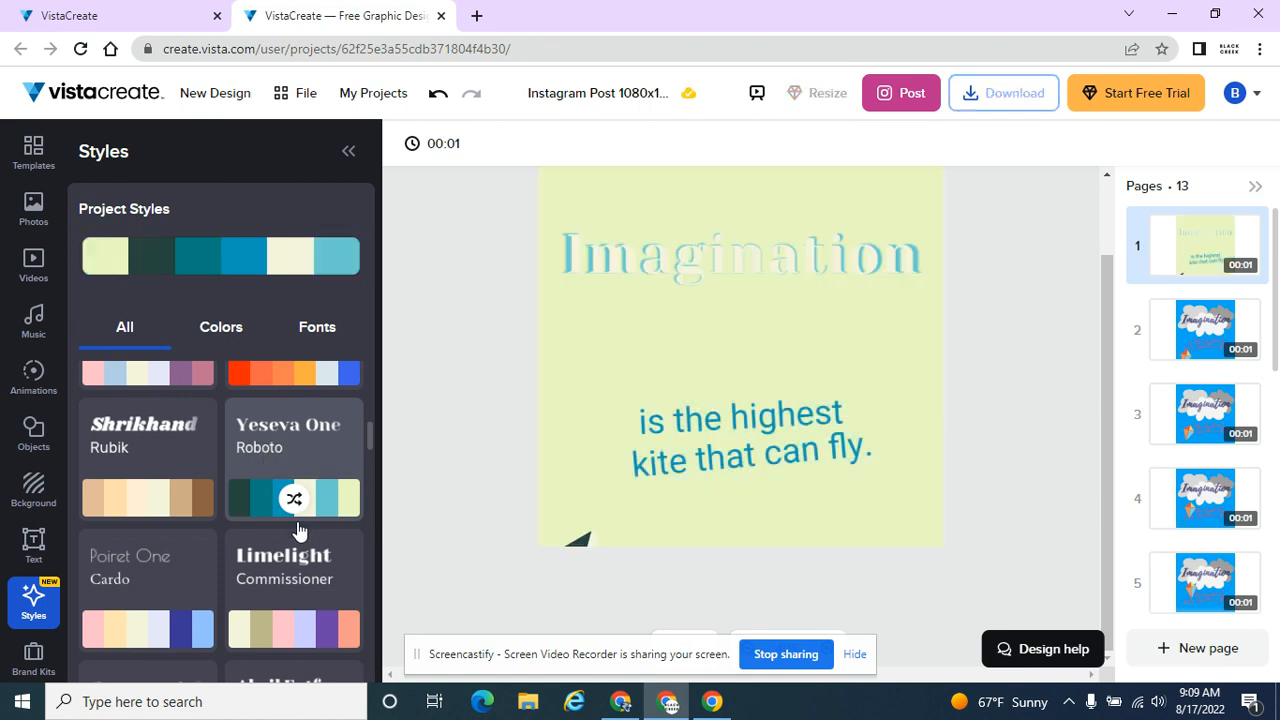
{"action": "left_click", "coordinate": [294, 500]}
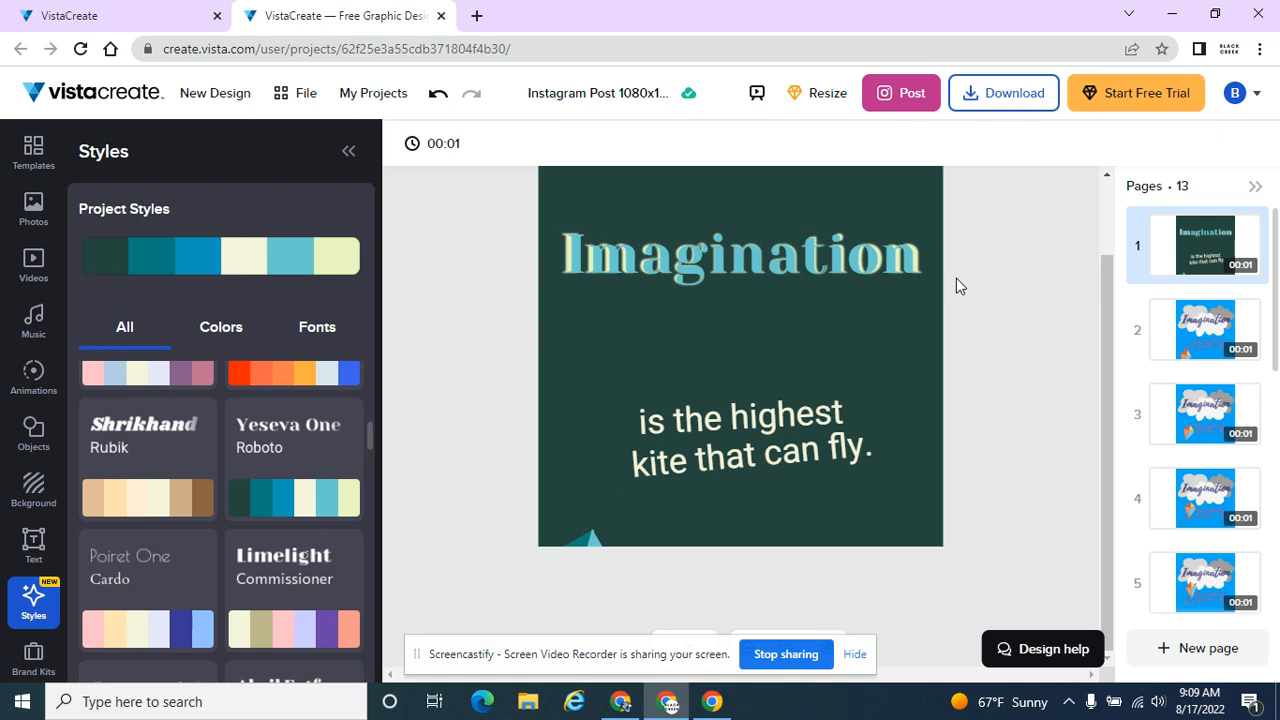
{"action": "mouse_move", "coordinate": [280, 493]}
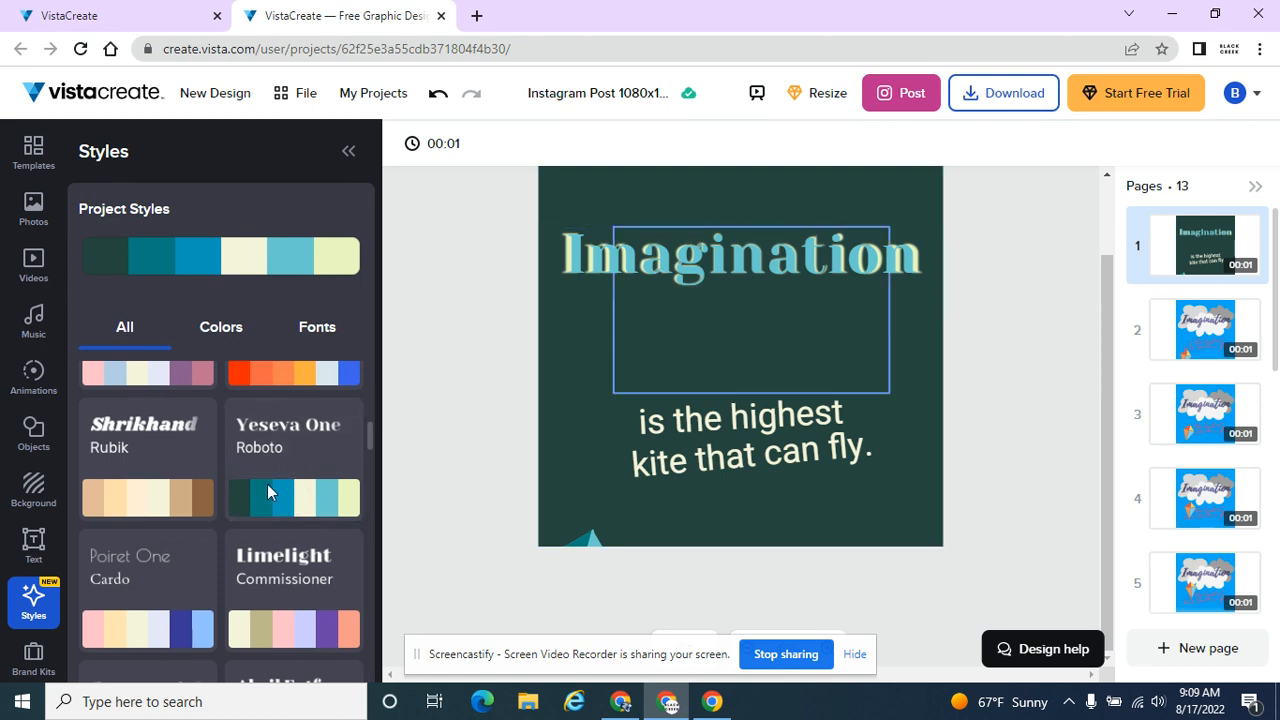
{"action": "left_click", "coordinate": [292, 500]}
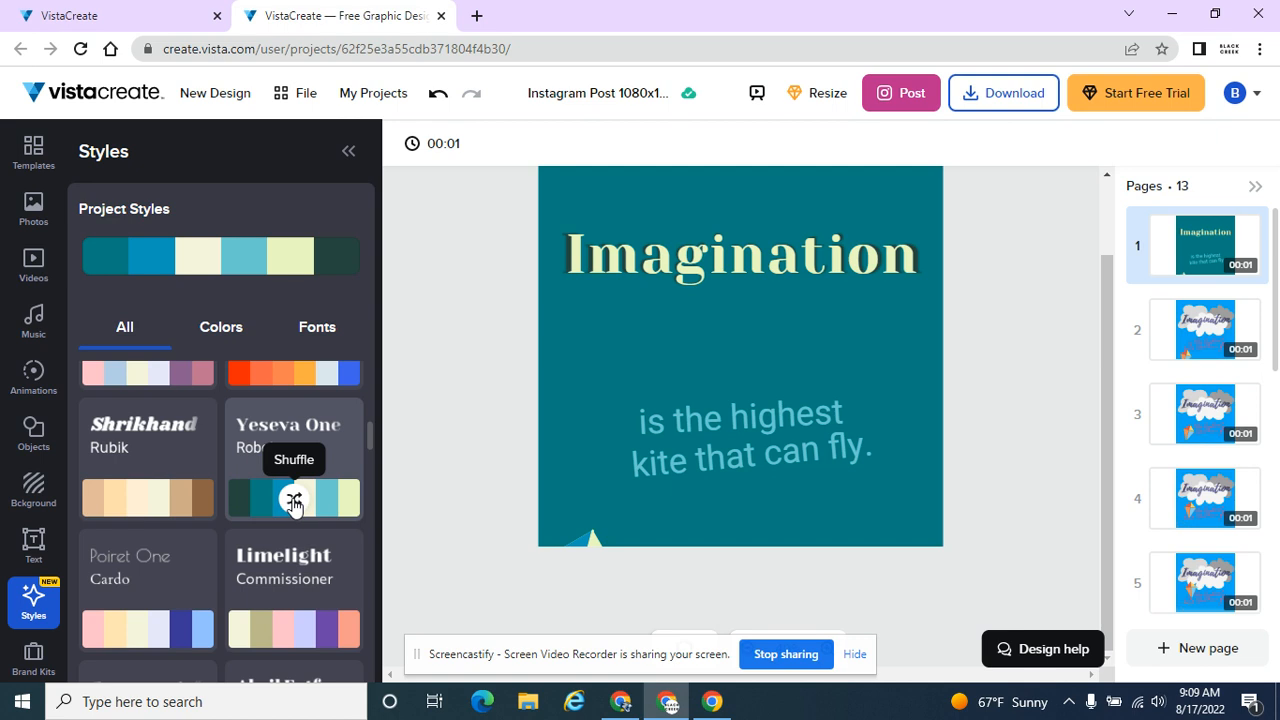
{"action": "left_click", "coordinate": [294, 503]}
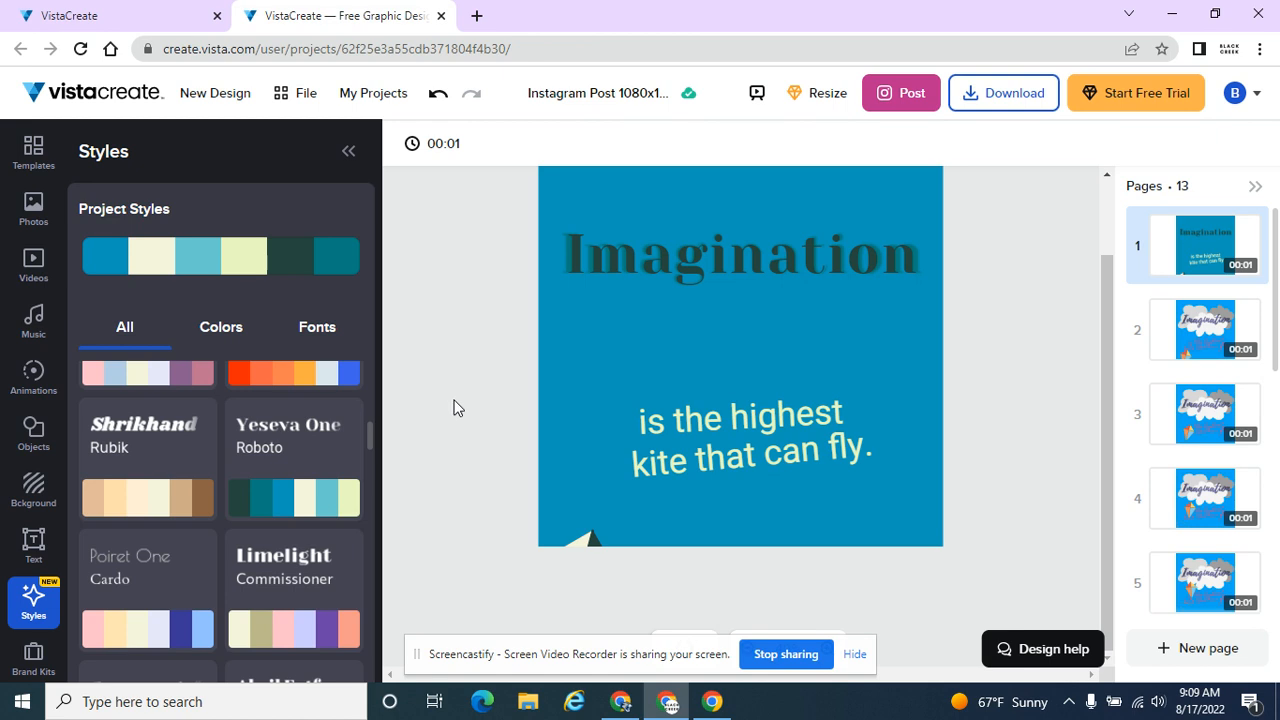
{"action": "scroll", "coordinate": [447, 389], "scroll_direction": "up", "scroll_amount": 2}
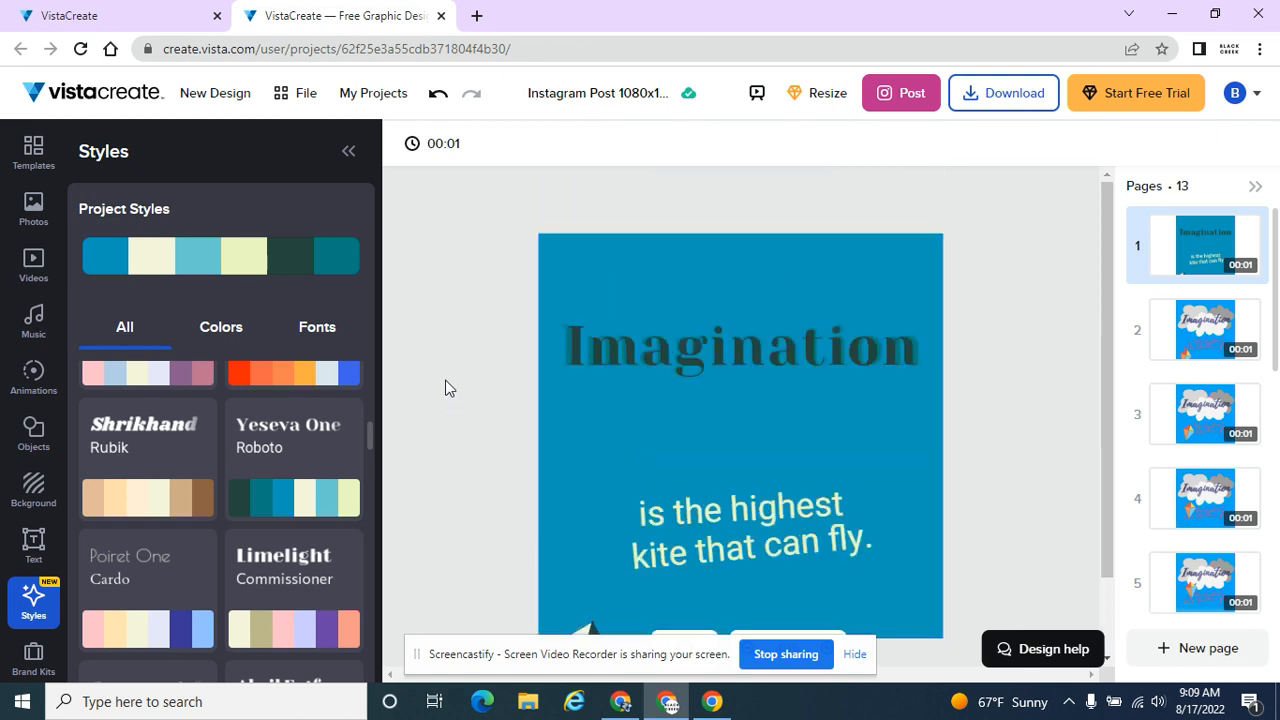